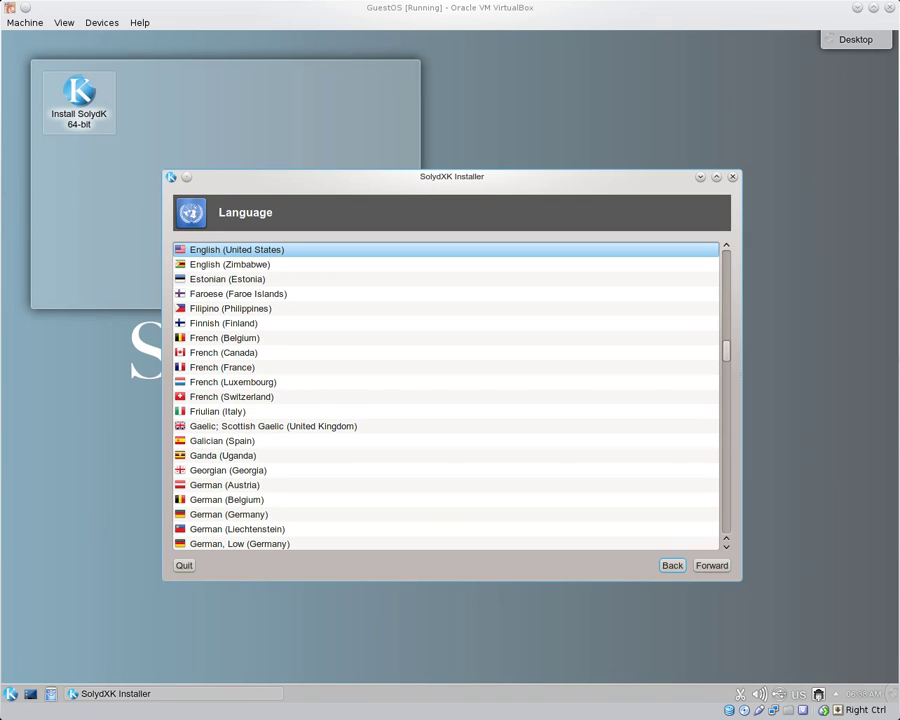
- Accept the default language, the America/Adak timezone and the English (US) keyboard layout
mouse_move(219, 94)
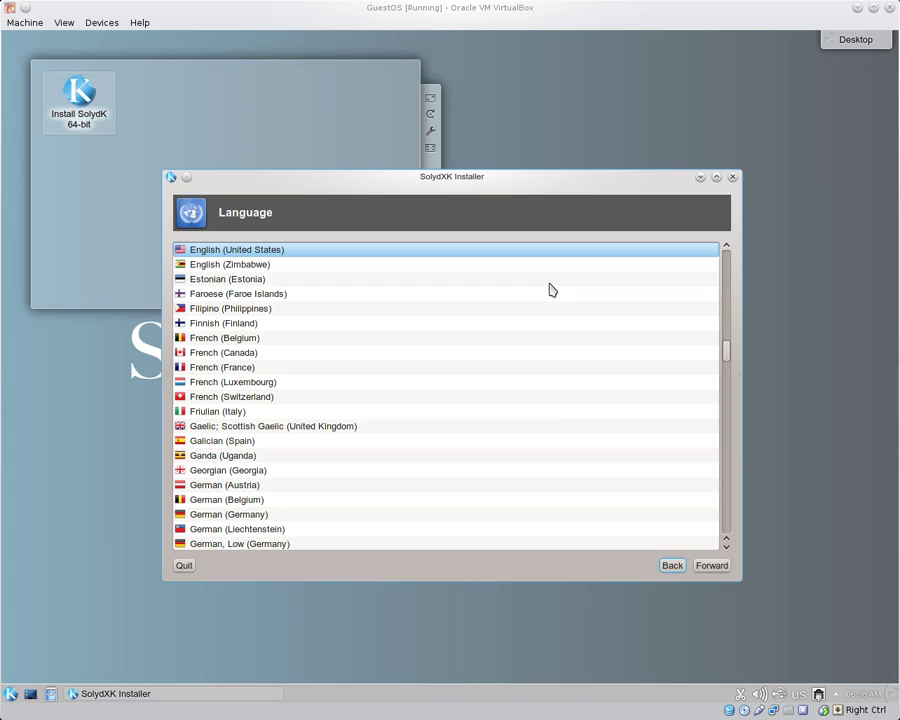
left_click(713, 565)
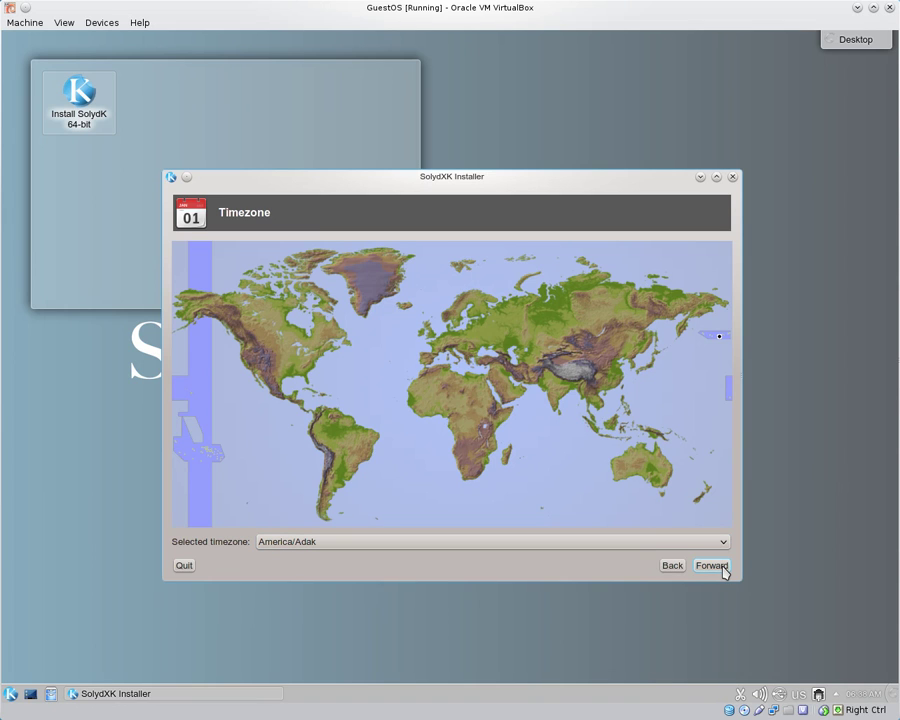
left_click(722, 568)
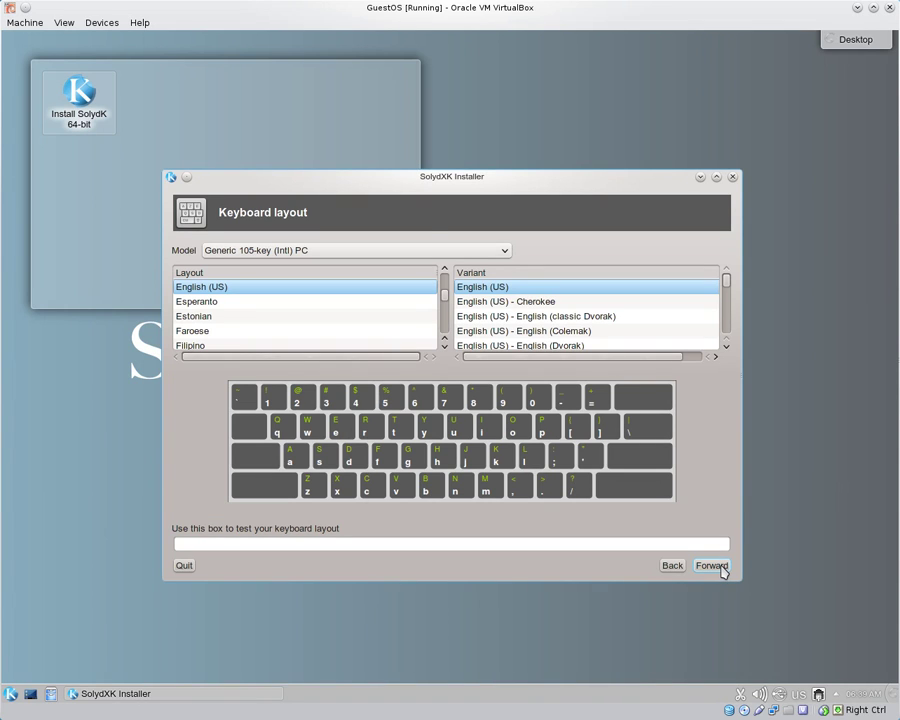
left_click(712, 566)
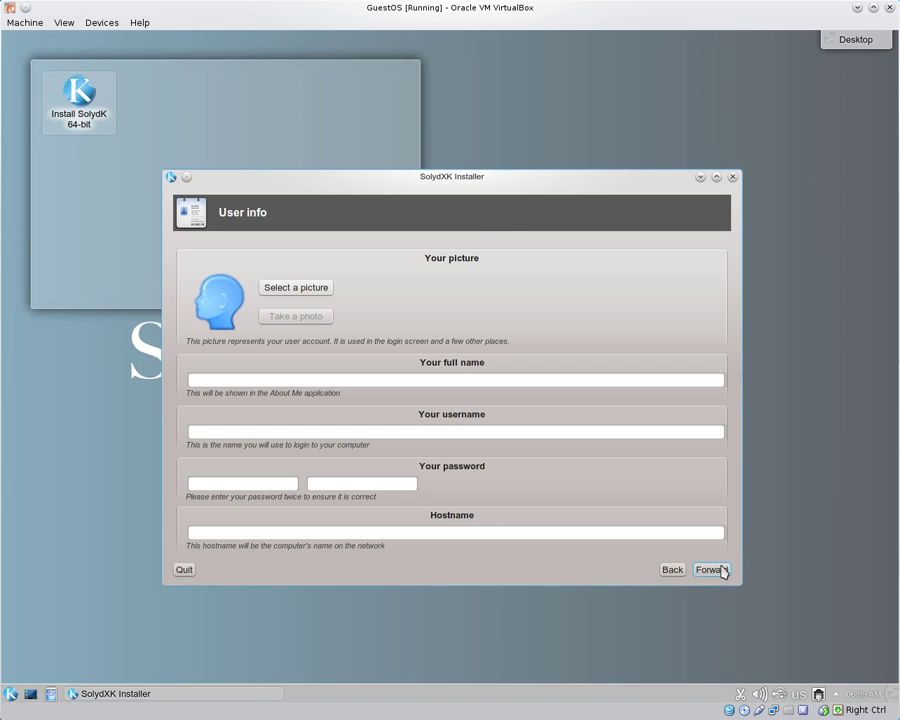
- Enter the user's full name, the account password twice, and hostname solydk
left_click(261, 378)
type("Das")
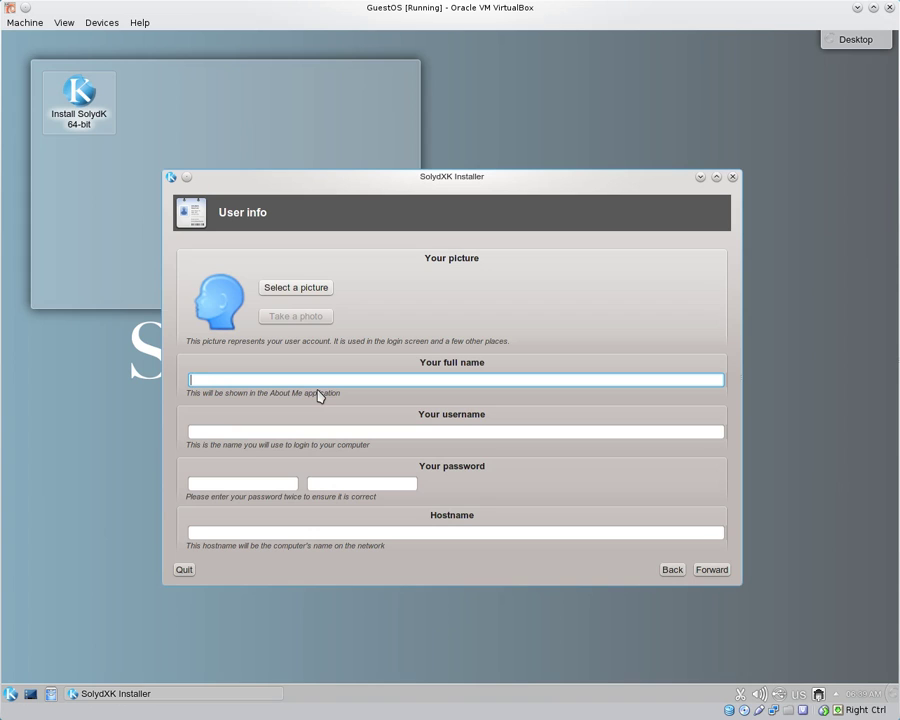
type("Gregor")
key("Tab")
key("Tab")
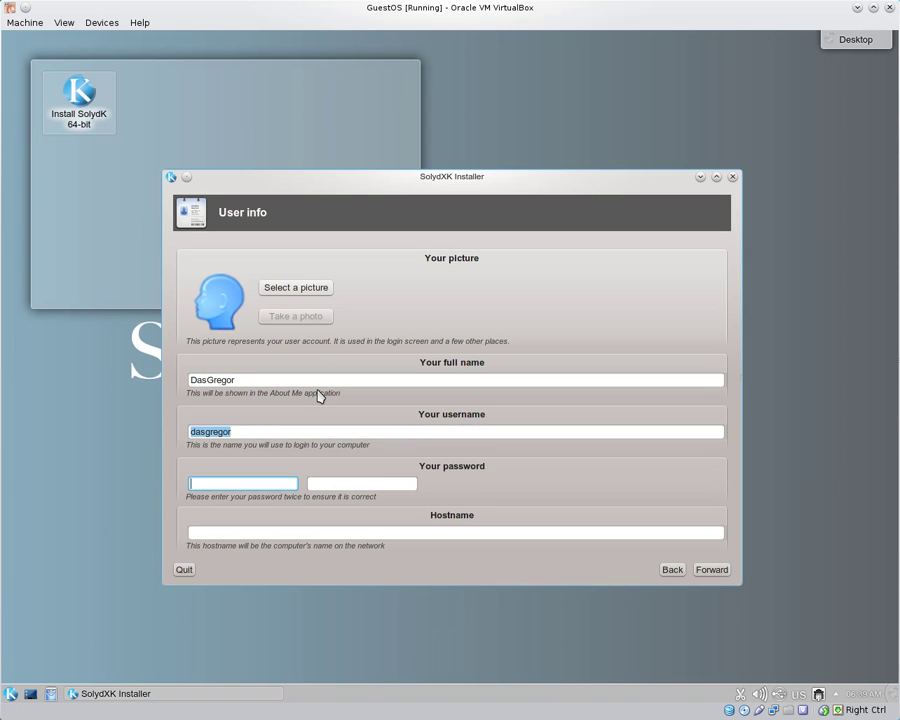
type("******")
key("Tab")
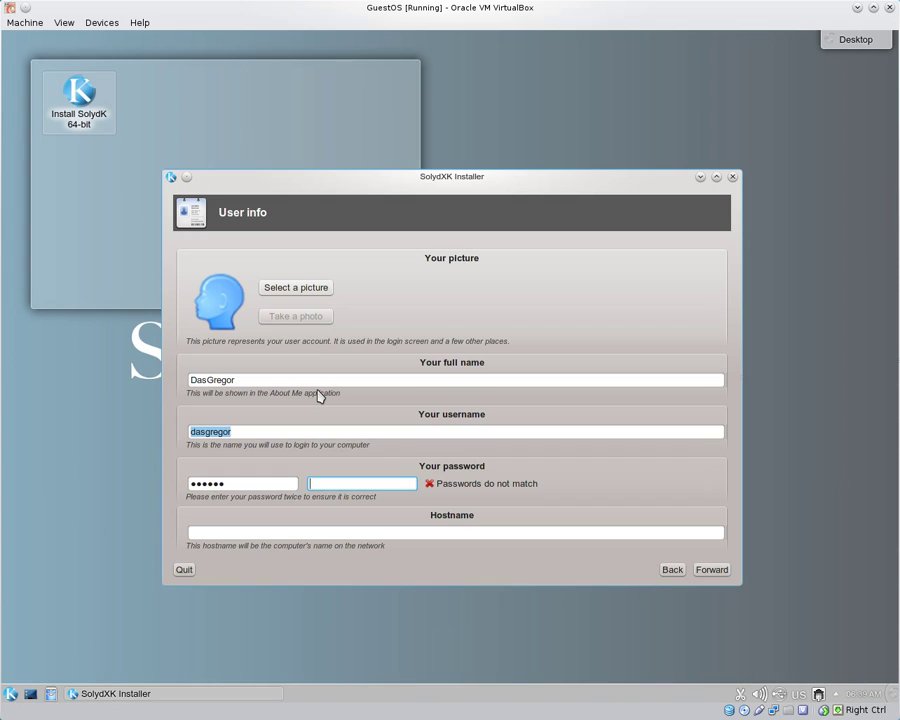
type("******")
key("Tab")
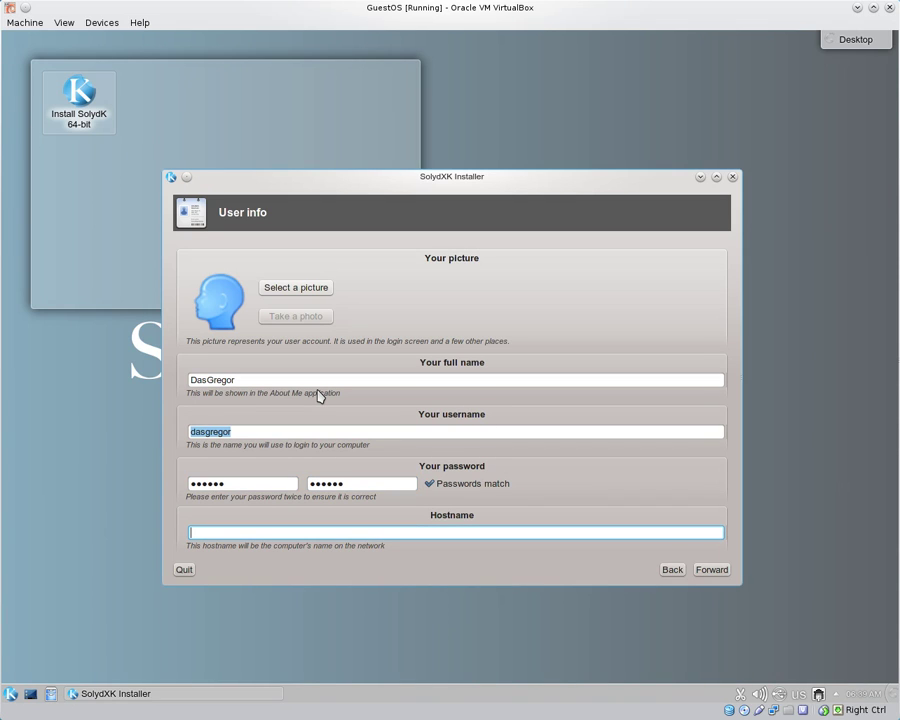
type("solydk")
- Submit the user info and accept automatic partitioning into swap and ext4 partitions
left_click(712, 570)
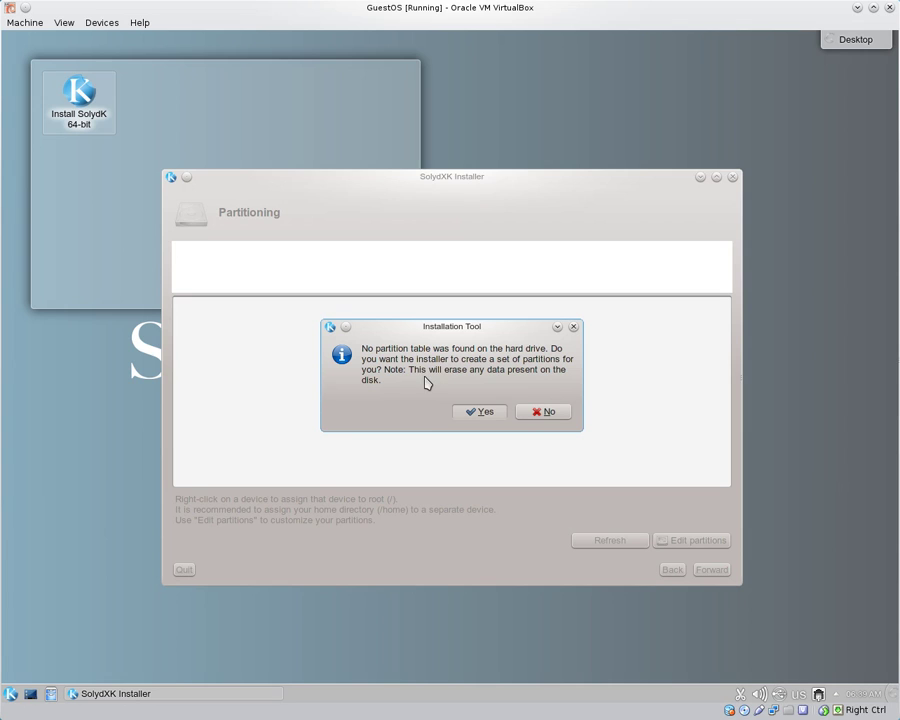
key("Return")
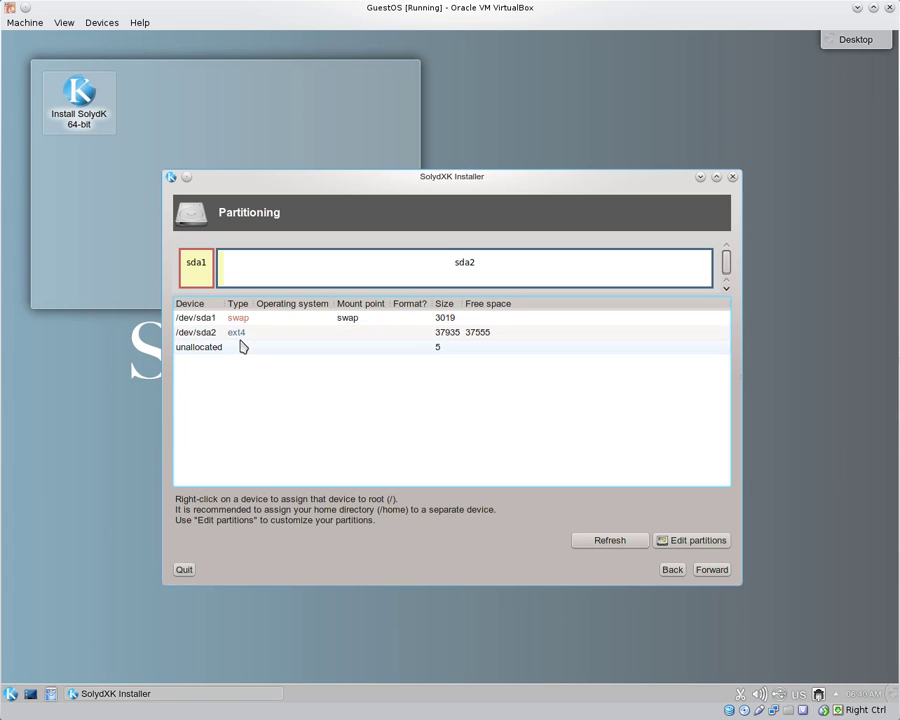
- Open GParted and delete the /dev/sda2 partition
left_click(701, 542)
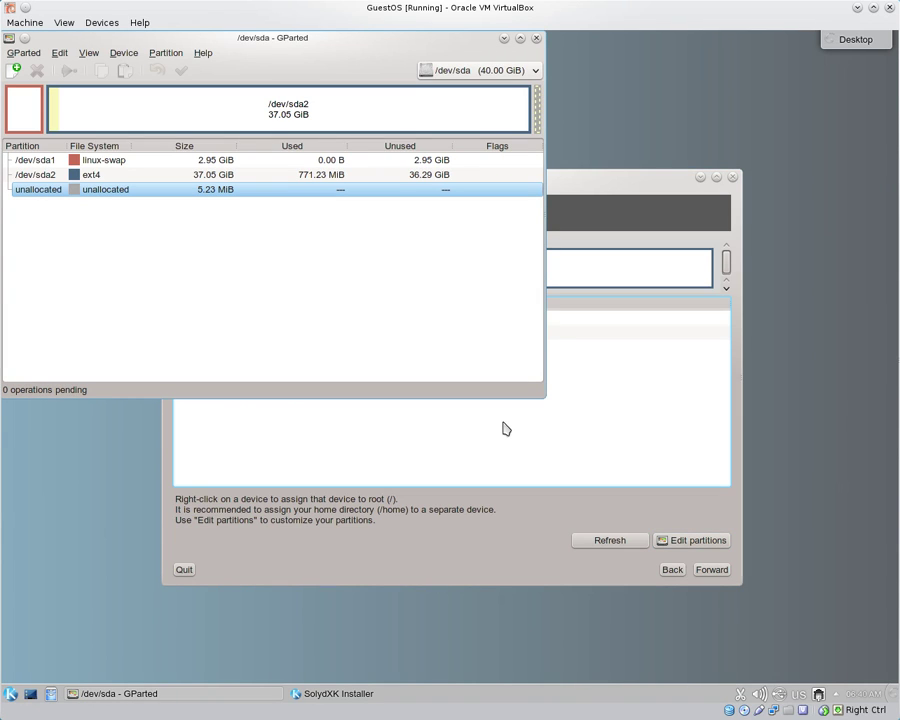
left_click_drag(268, 45, 362, 89)
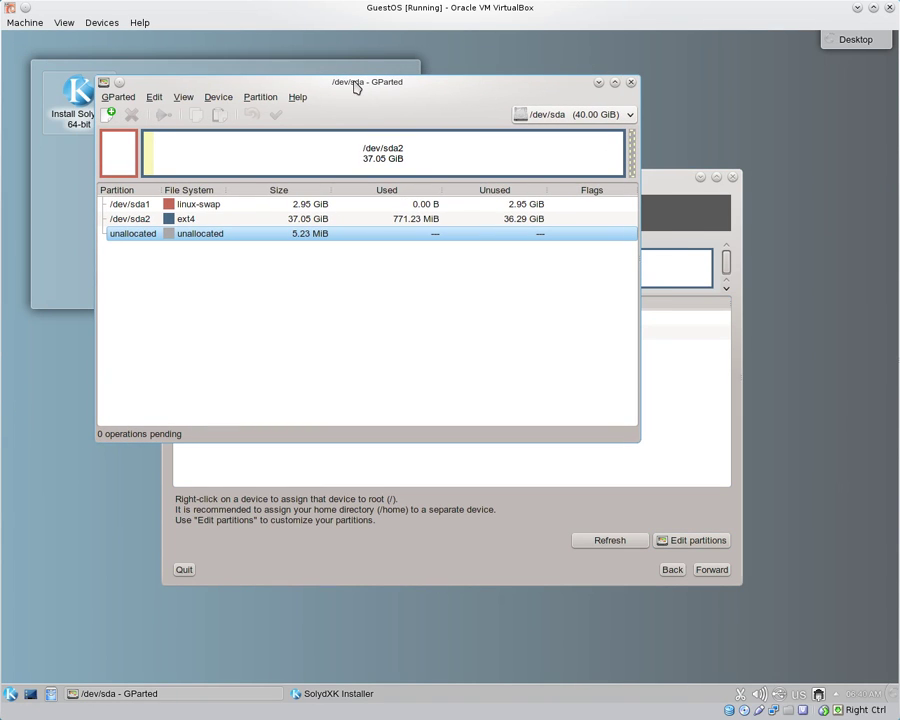
left_click(425, 156)
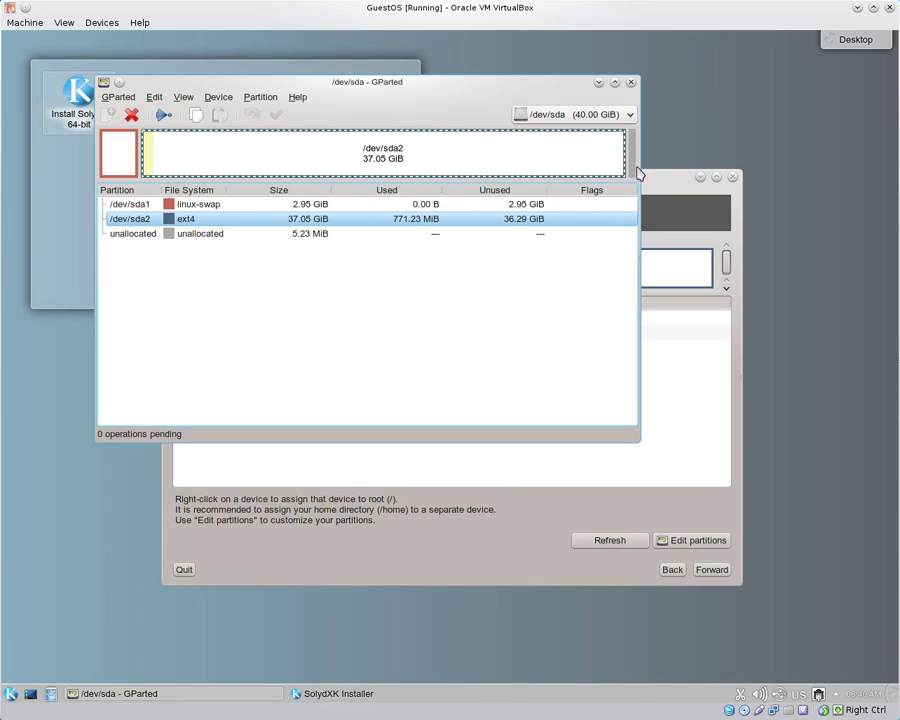
right_click(194, 222)
left_click(220, 248)
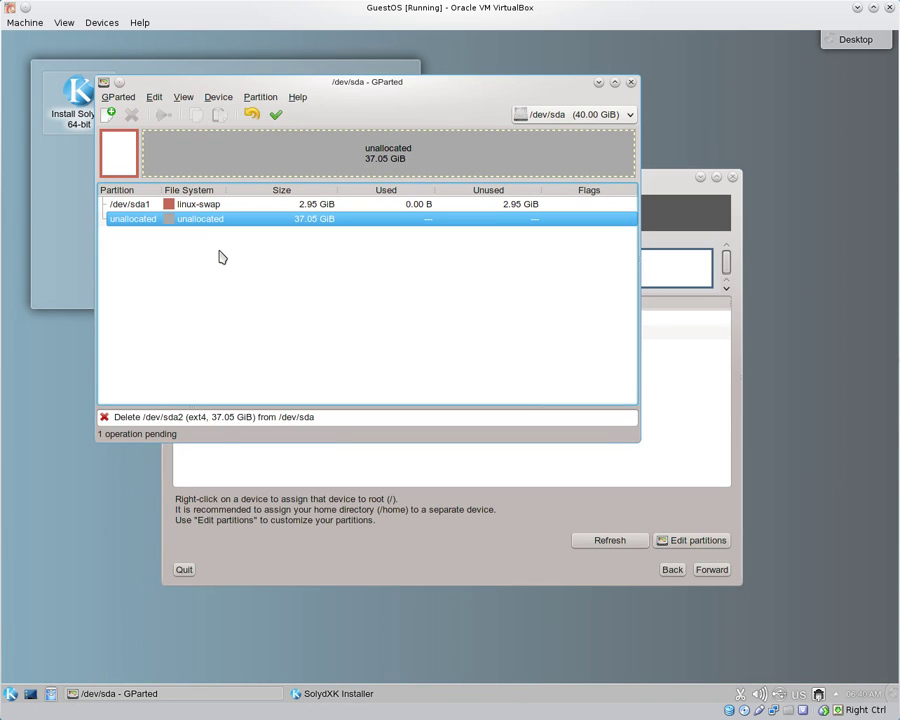
- Start a new 15404 MiB ext4 partition in the unallocated space
right_click(132, 223)
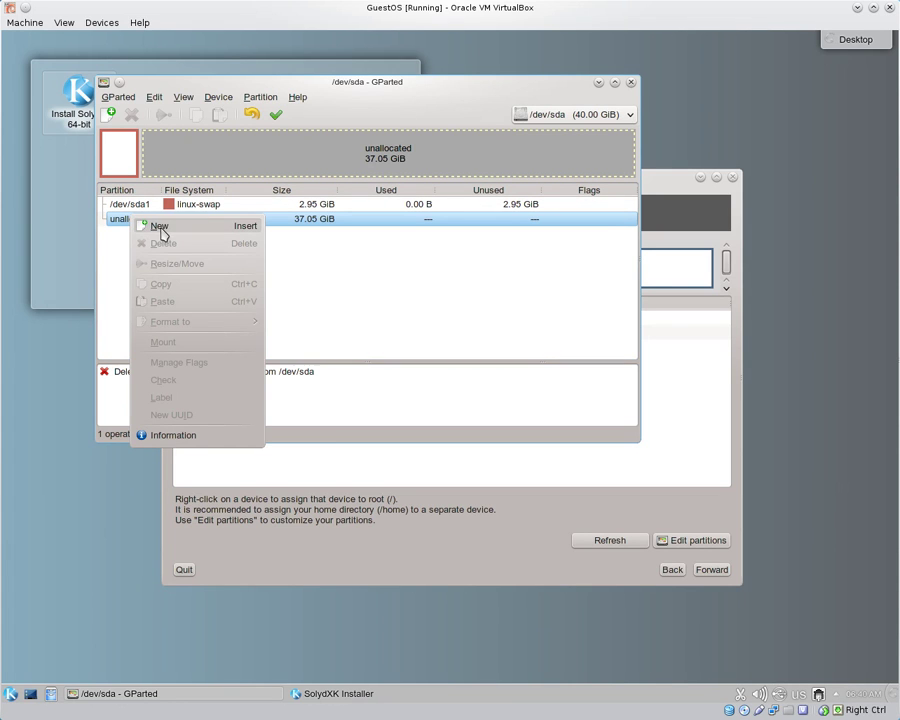
left_click(162, 228)
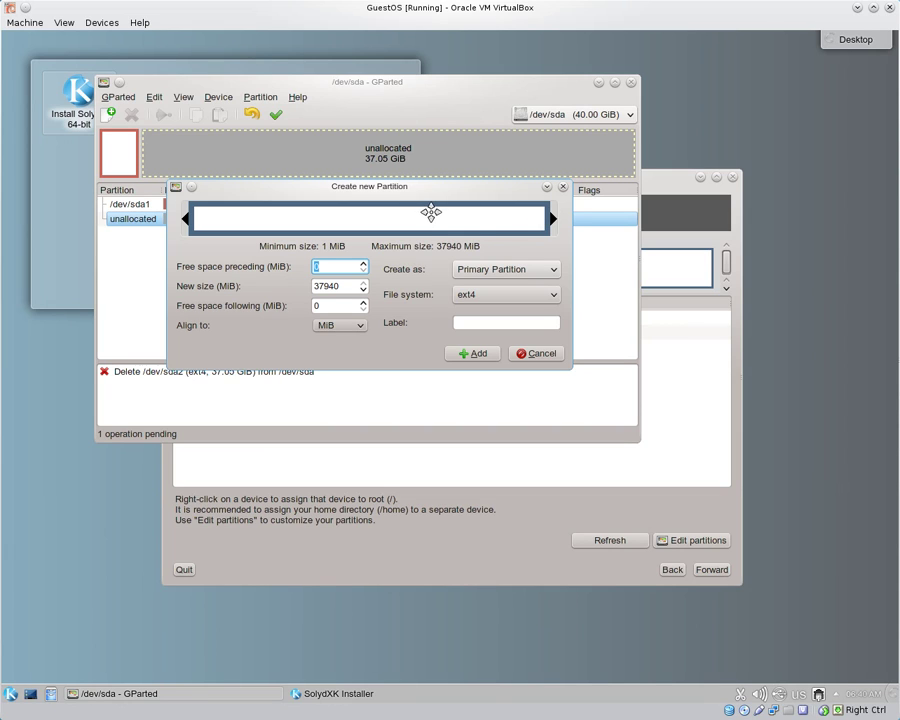
left_click_drag(549, 218, 351, 226)
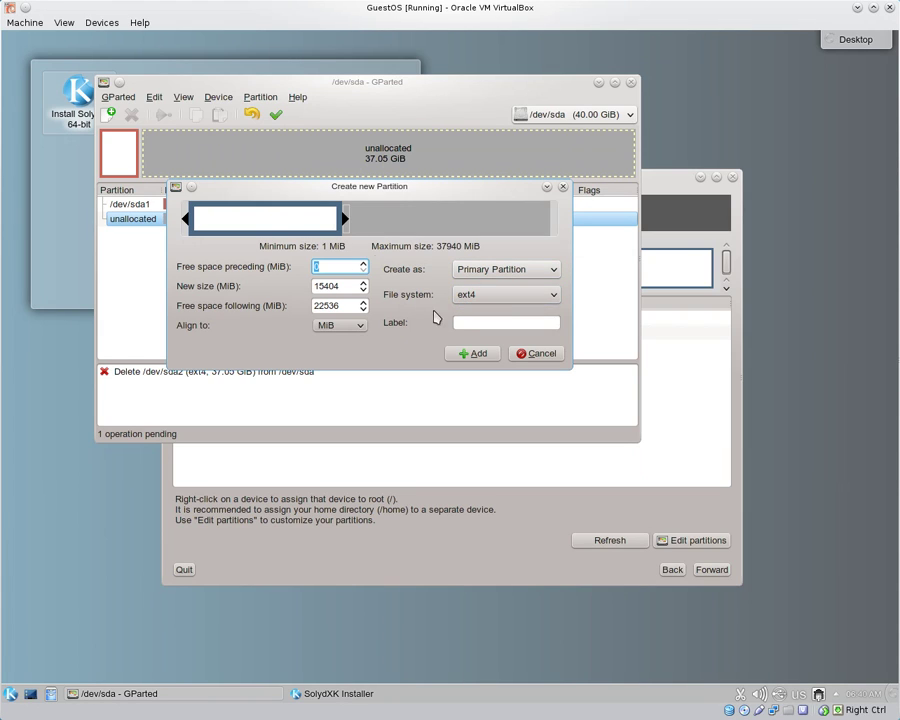
- Add the 15404 MiB partition and a second 22535 MiB ext4 partition in the remaining space
left_click(478, 355)
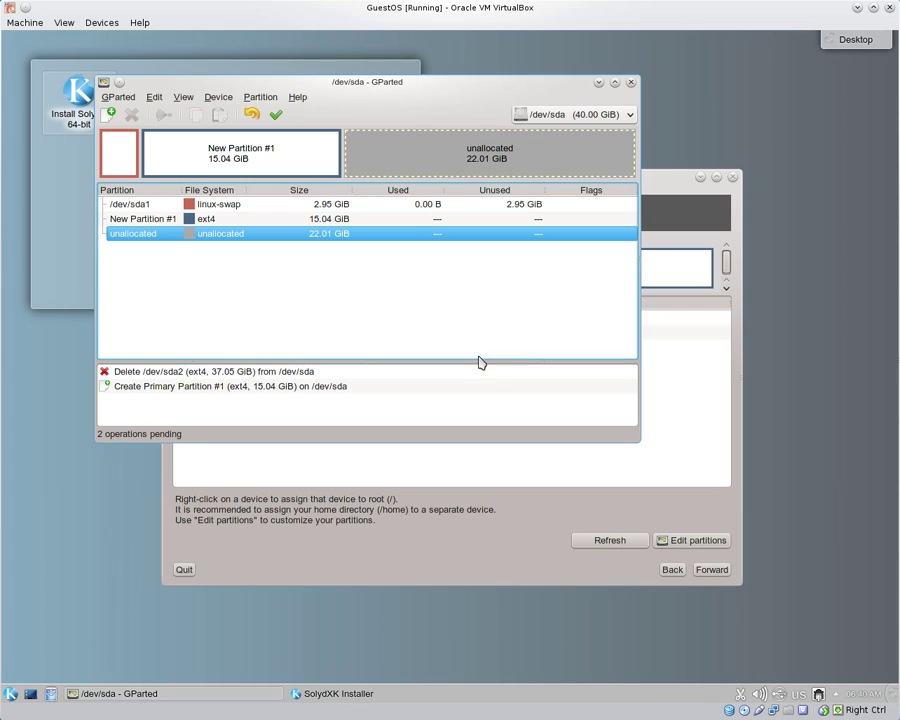
right_click(448, 155)
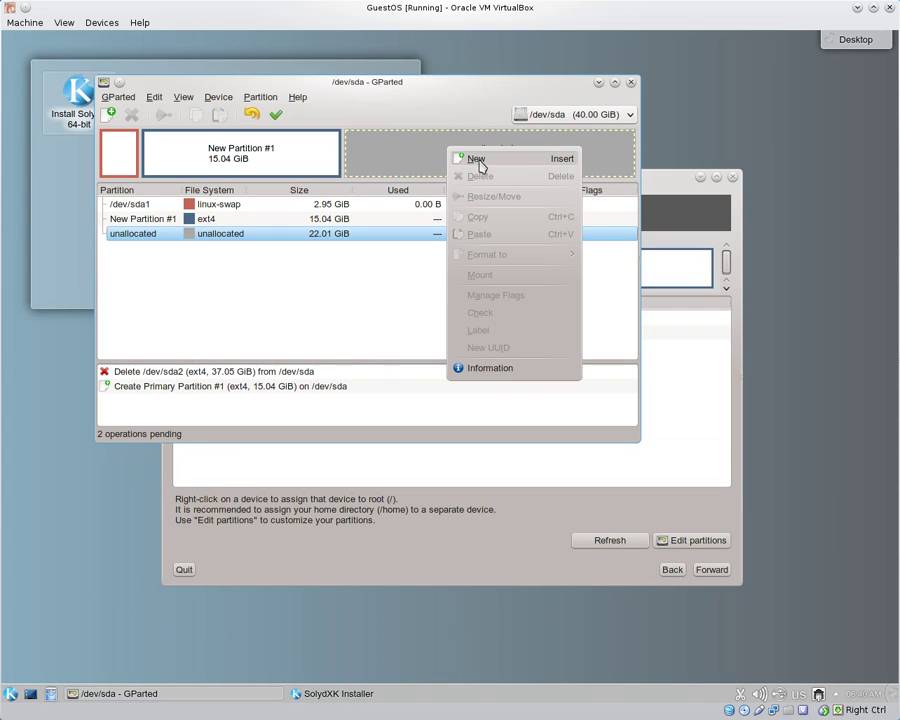
left_click(482, 161)
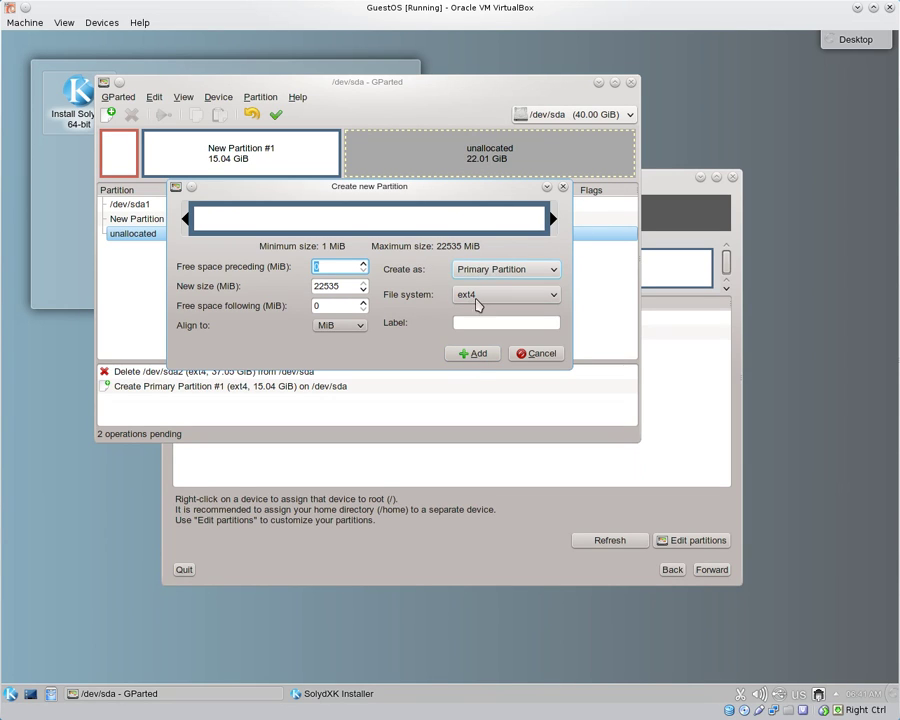
left_click(474, 355)
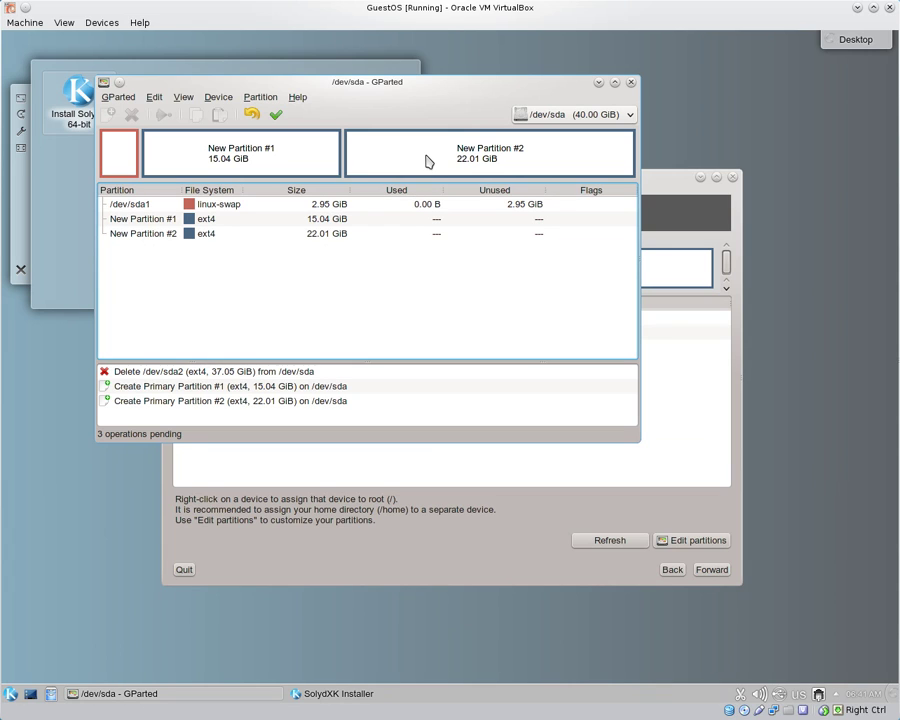
- Apply all three pending operations to the disk and dismiss the report
left_click(276, 115)
left_click(456, 312)
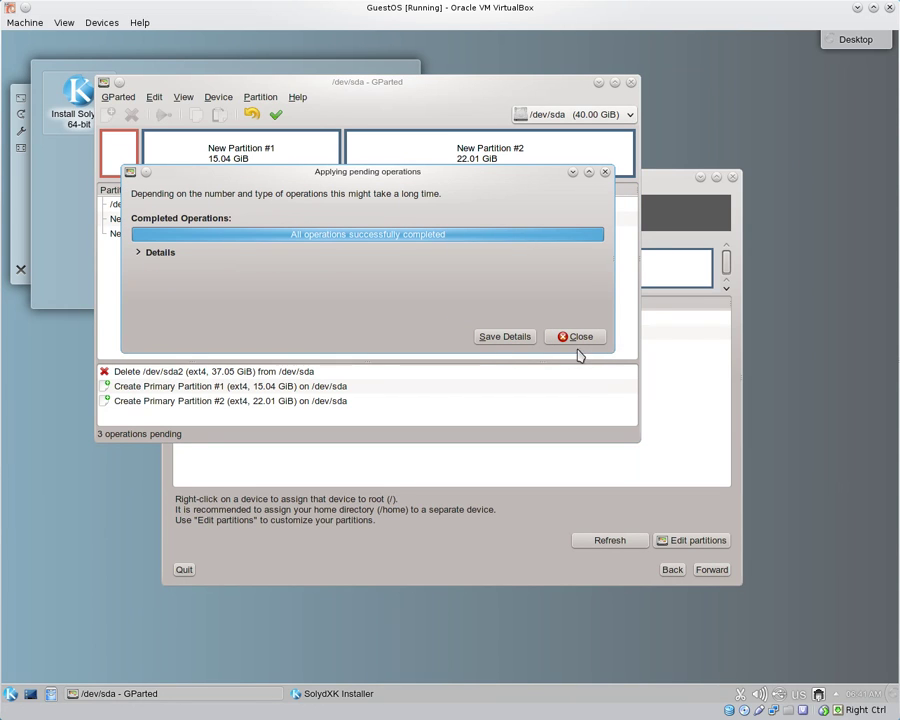
left_click(579, 339)
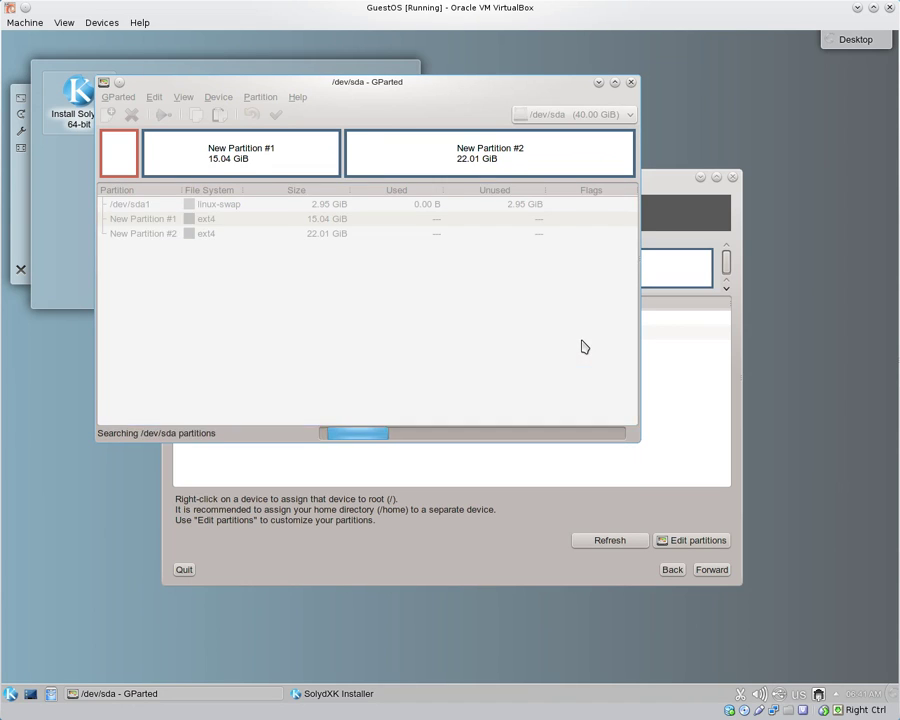
- Close GParted, refresh the partition list, then assign sda2 to / and sda3 to /home
left_click(631, 84)
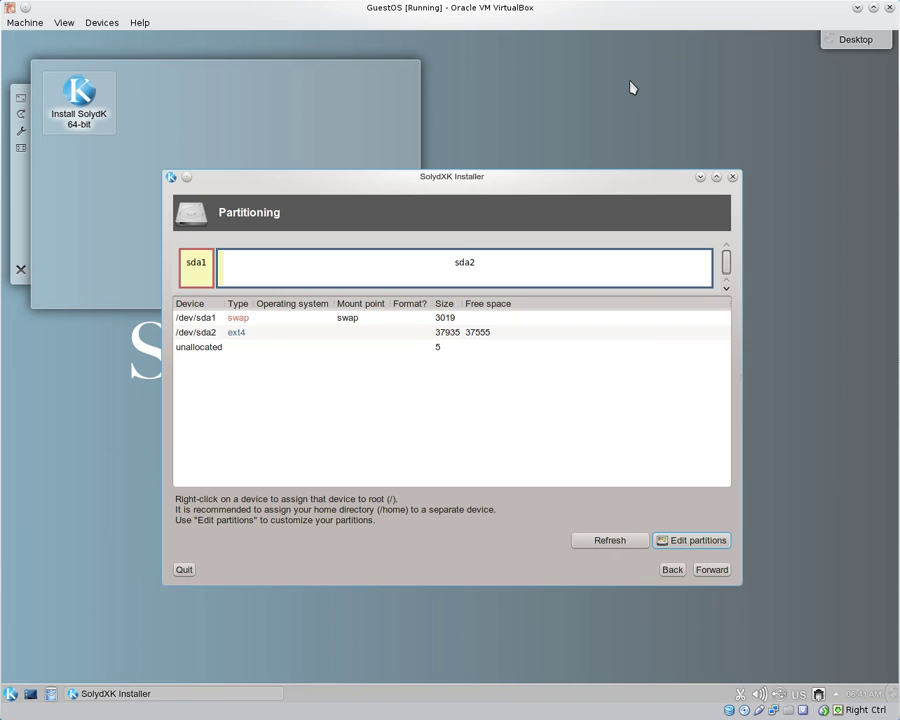
left_click(596, 545)
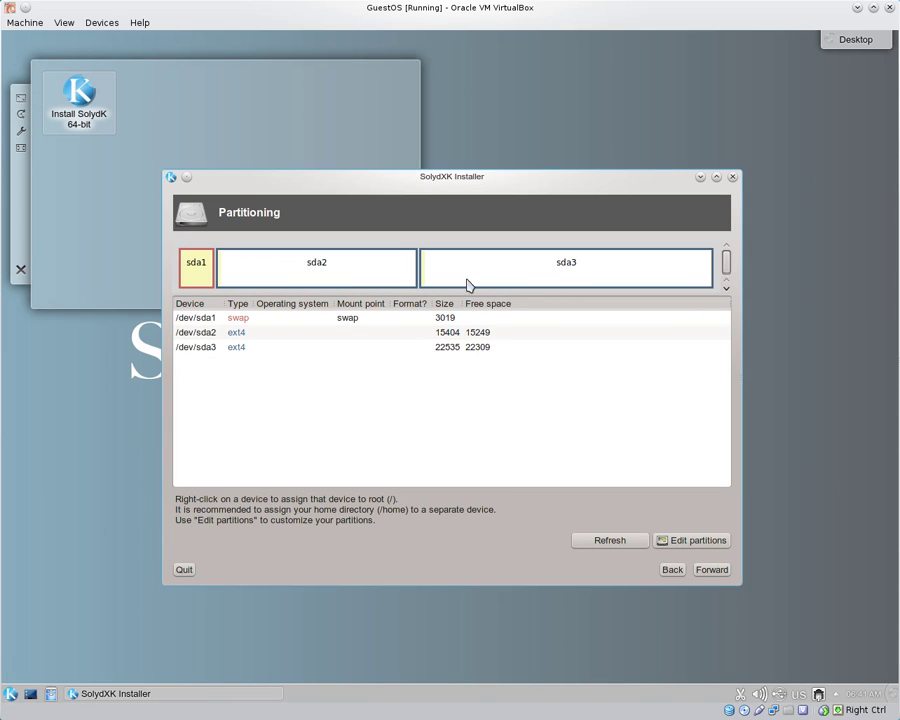
left_click(215, 333)
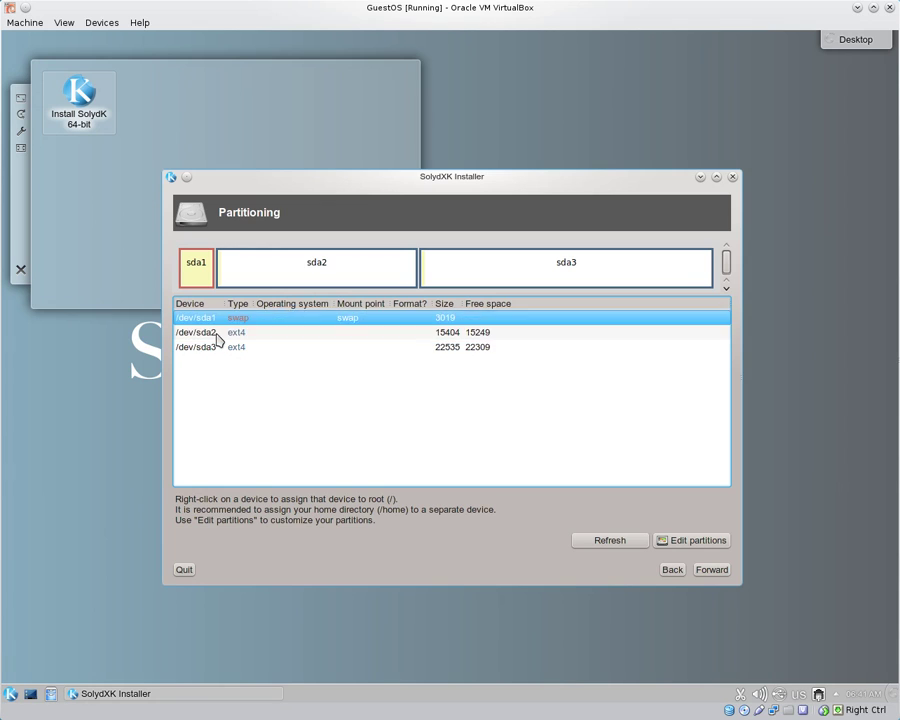
right_click(218, 336)
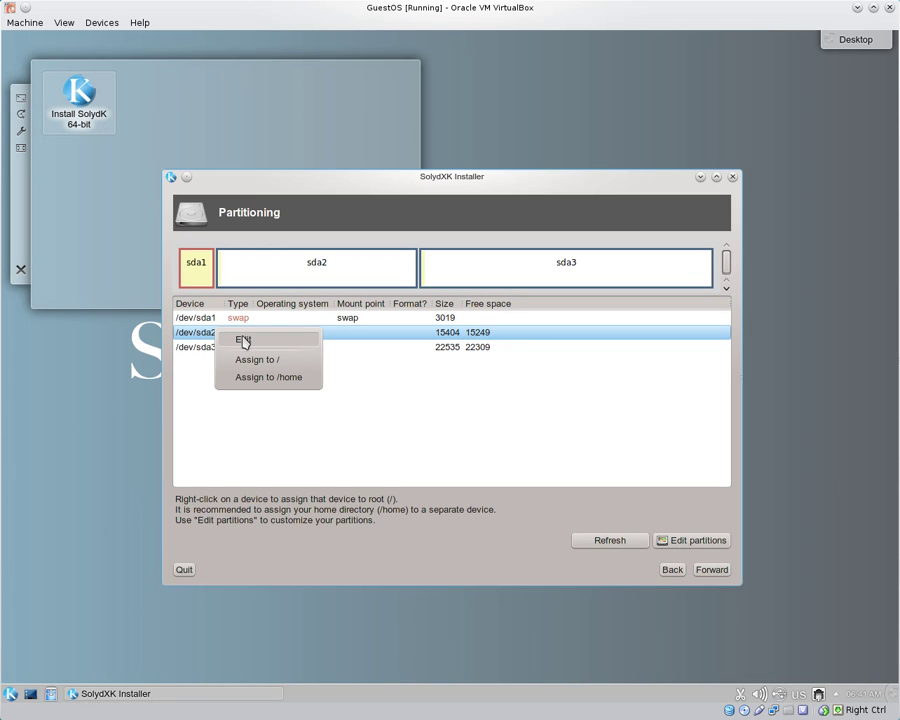
left_click(255, 360)
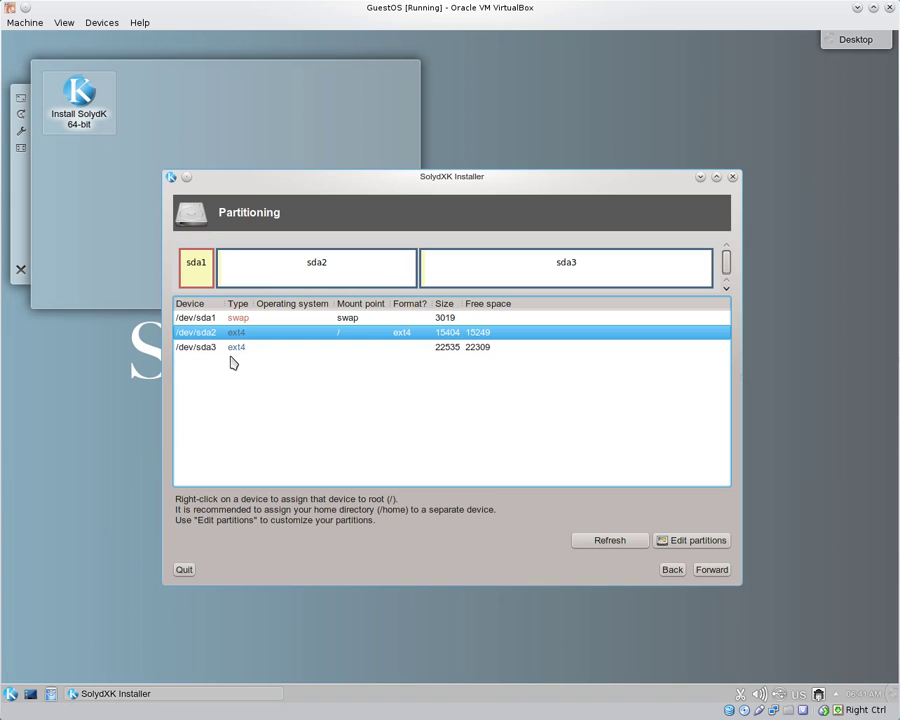
right_click(235, 350)
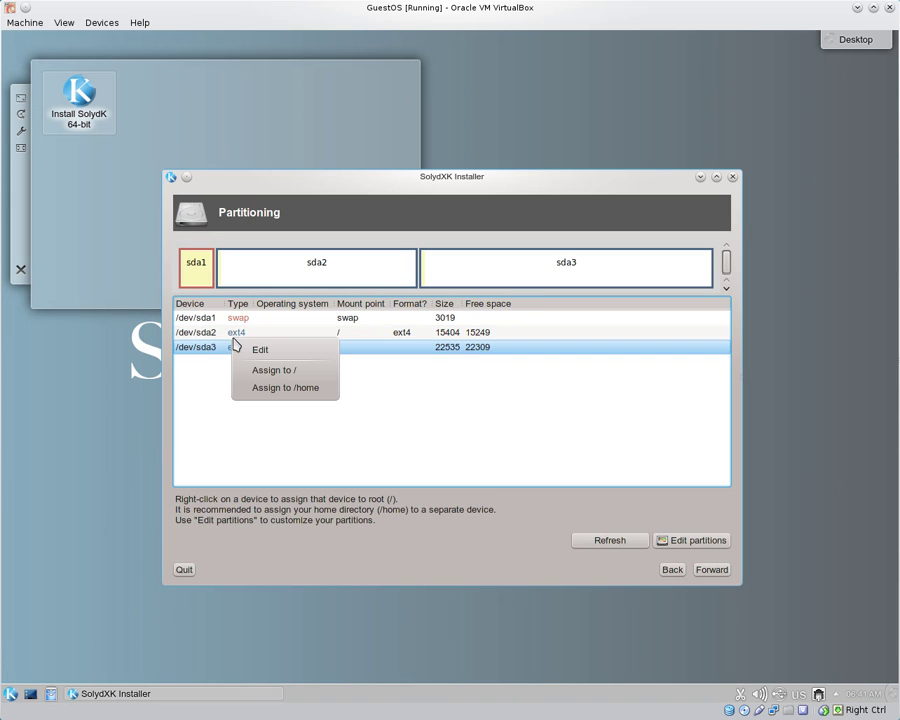
left_click(290, 389)
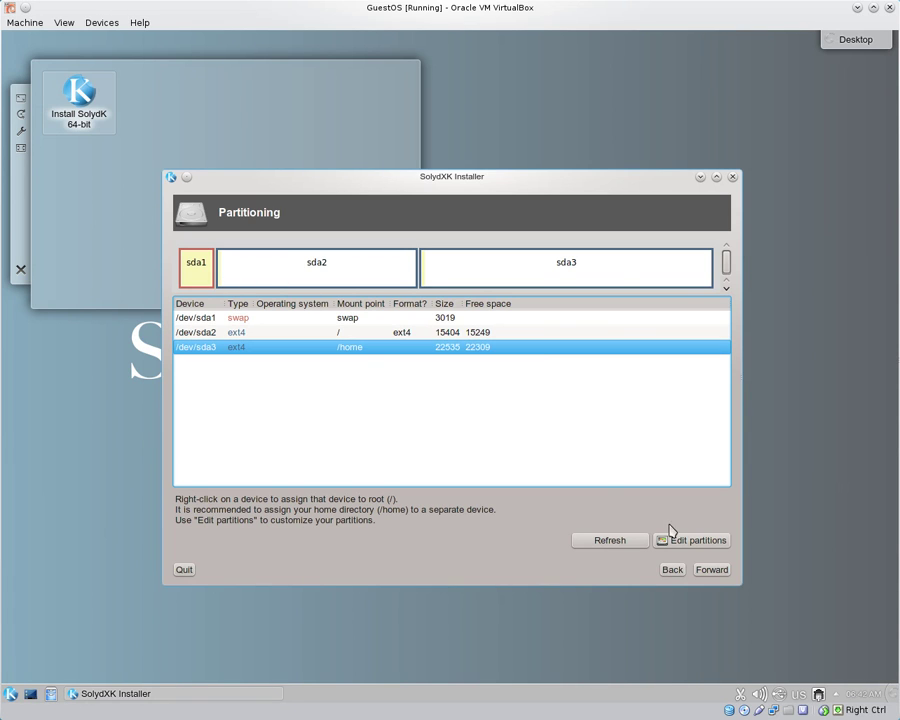
- Keep the GRUB bootloader on /dev/sda and proceed to the Summary page
left_click(713, 572)
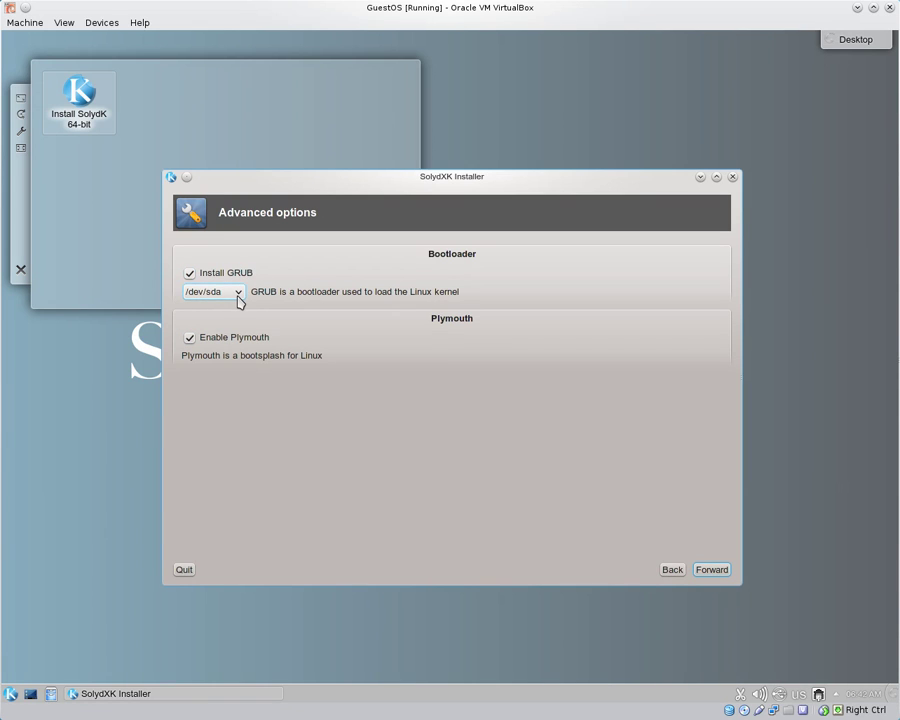
left_click(239, 302)
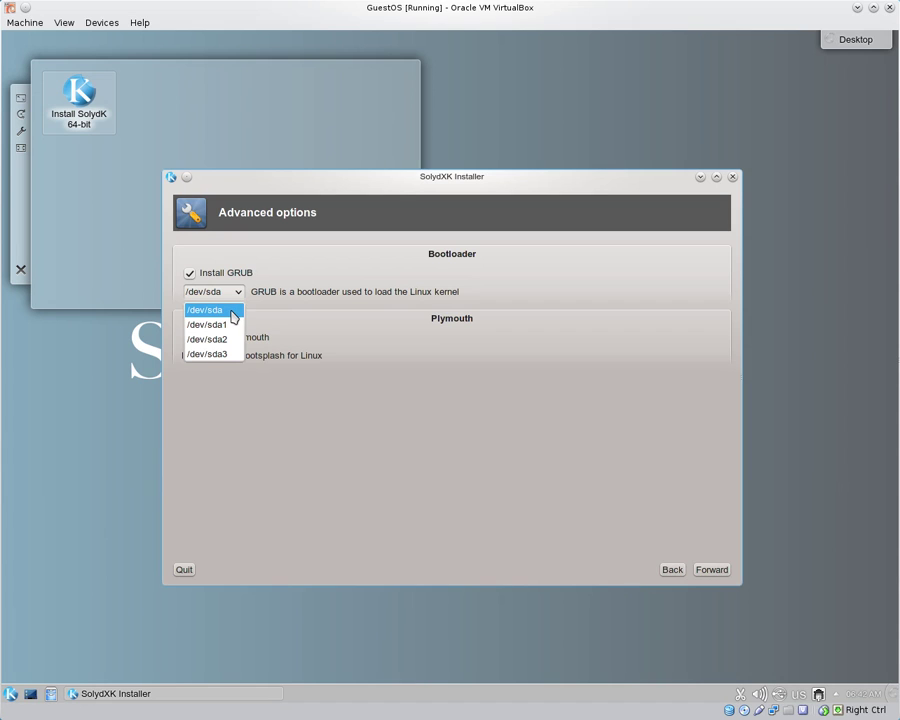
left_click(235, 312)
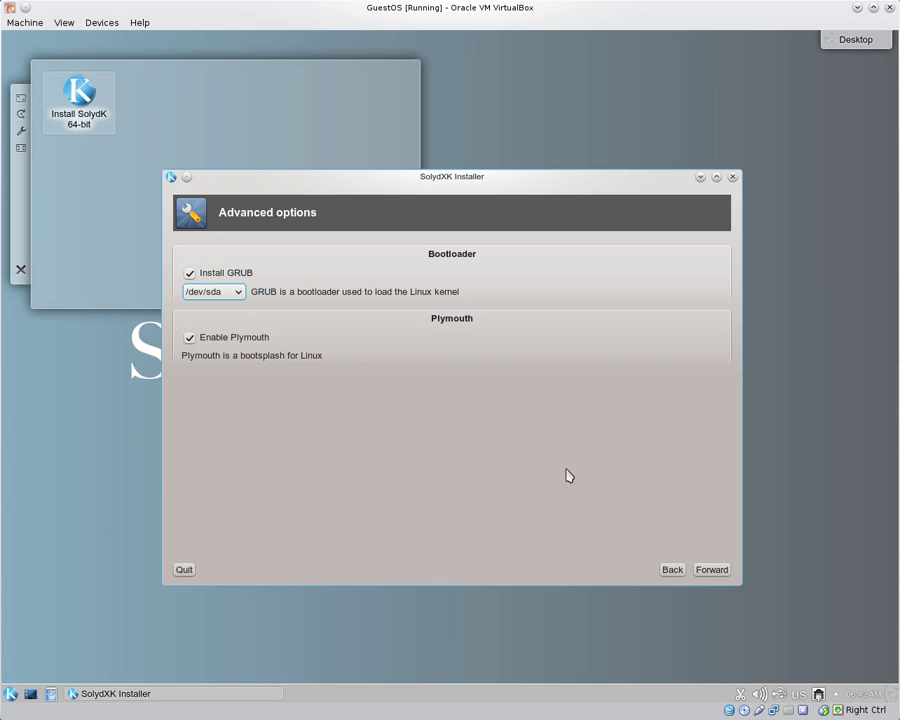
left_click(712, 570)
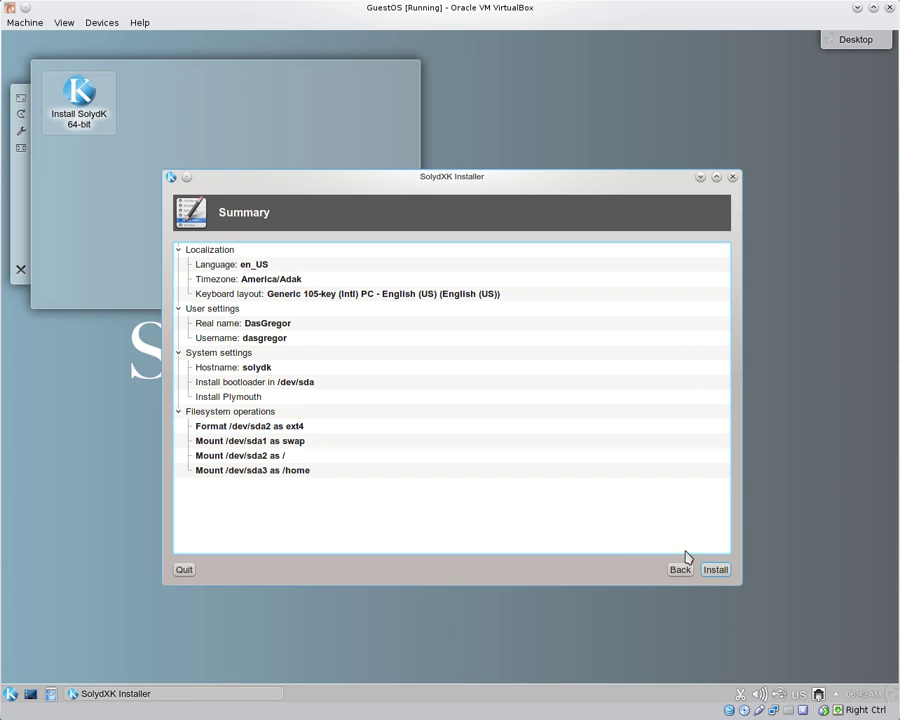
- Start the SolydK installation from the Summary page
left_click(715, 571)
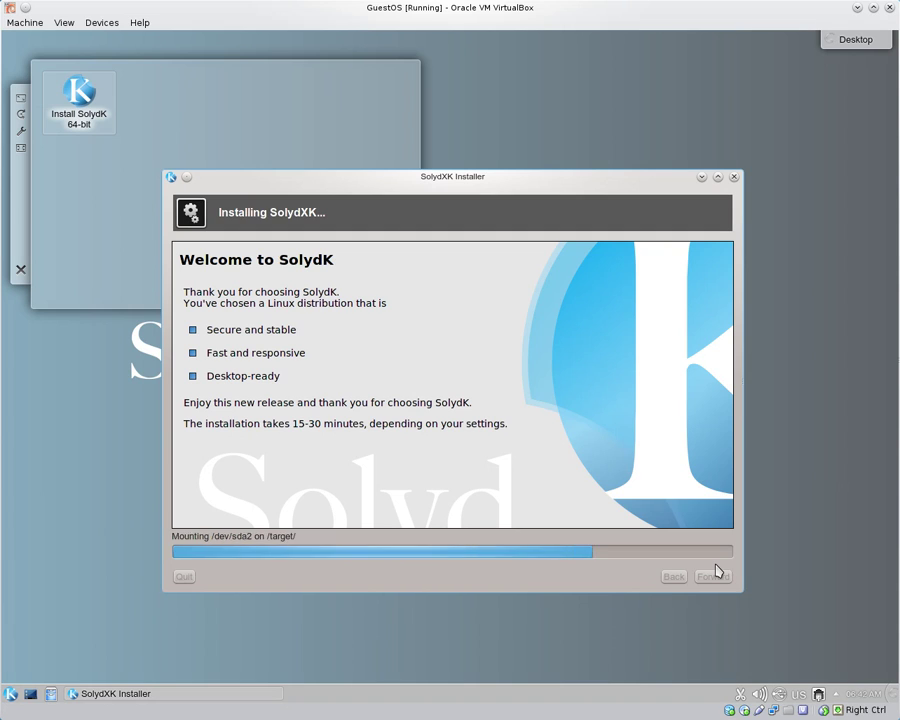